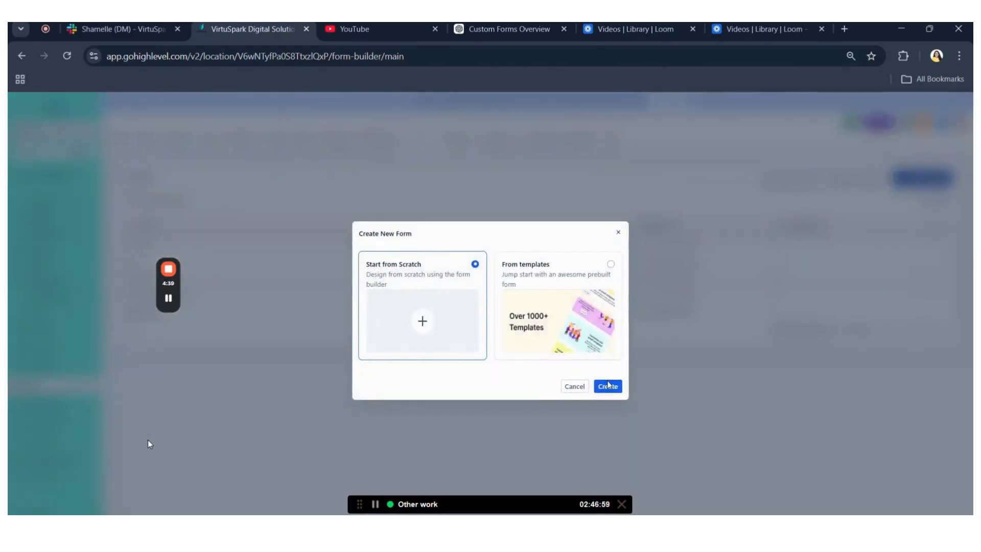
Step: Create a new form from scratch
click(609, 390)
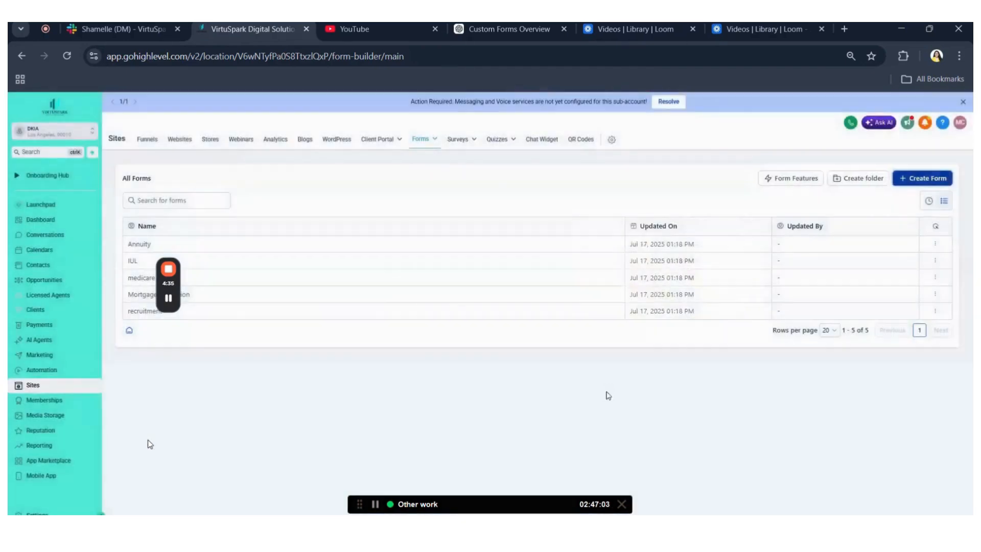
mouse_move(167, 285)
drag(168, 285, 192, 305)
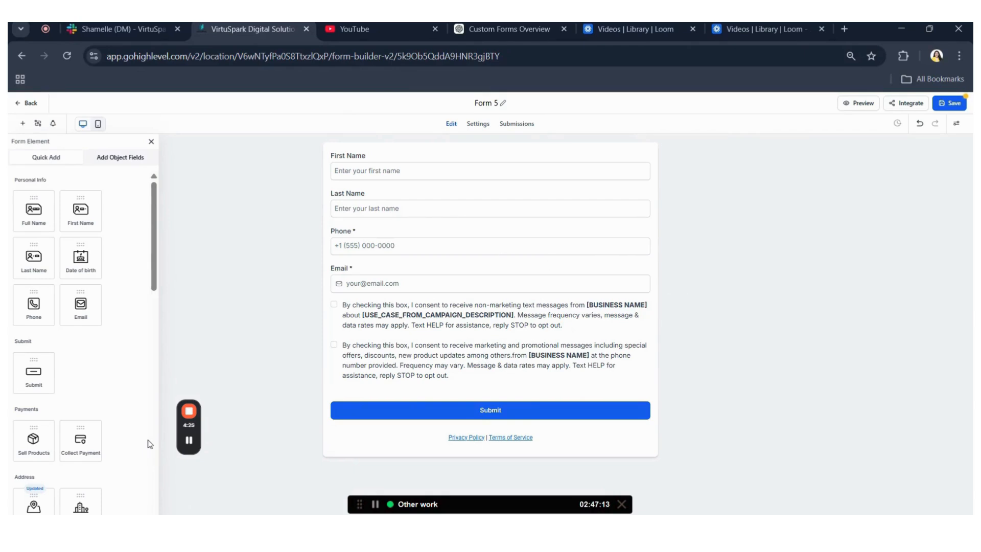
click(521, 189)
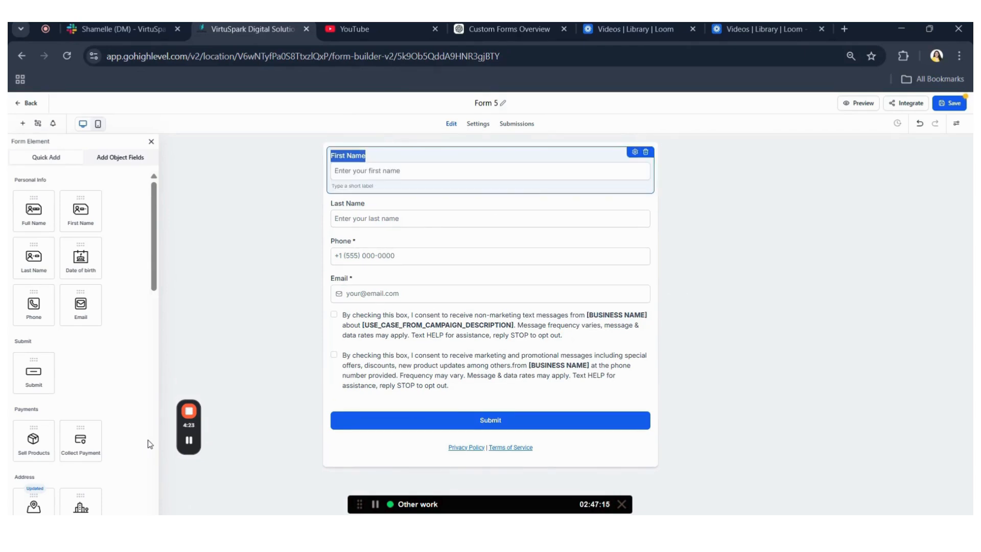
click(881, 261)
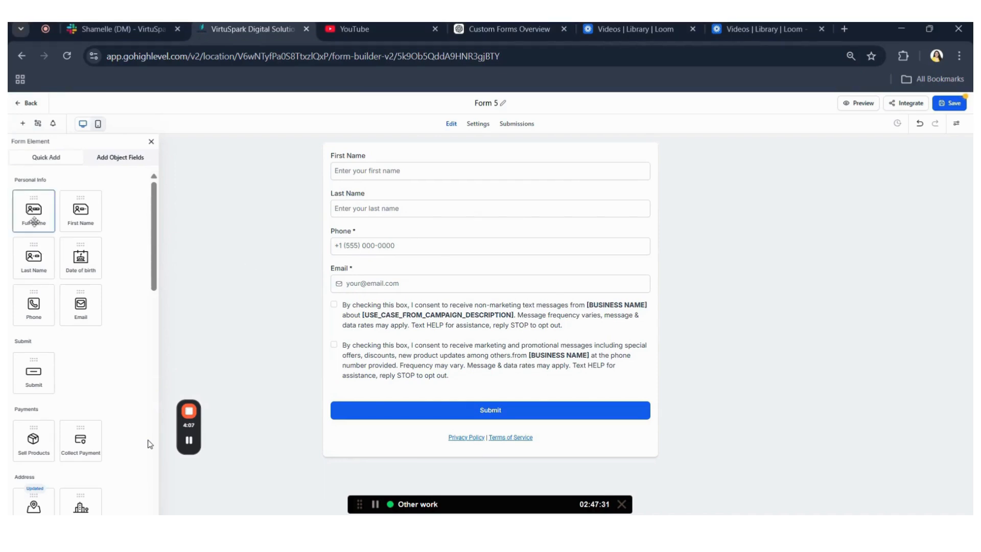
Step: Add a Full Name field to the form and delete the First Name and Last Name fields
drag(33, 219, 596, 184)
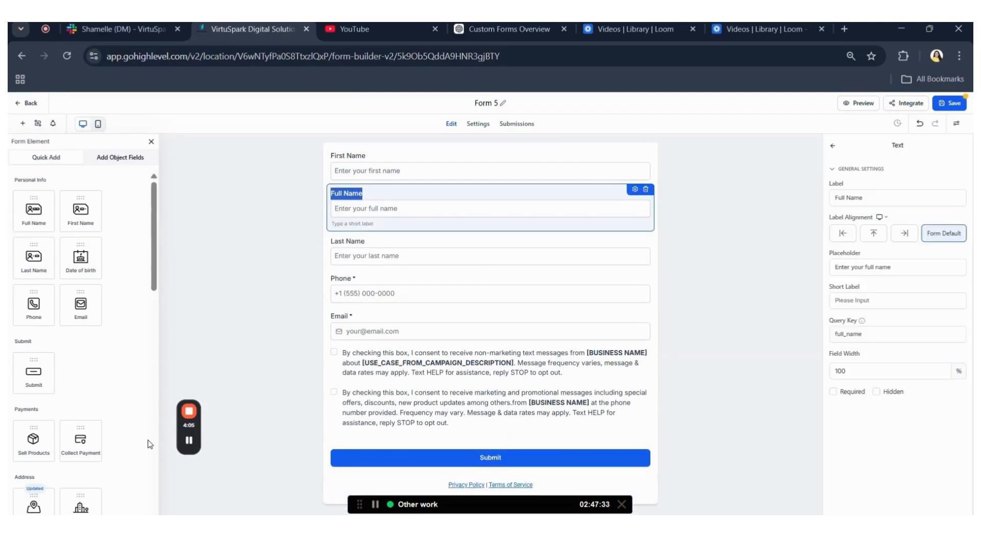
click(643, 162)
click(645, 153)
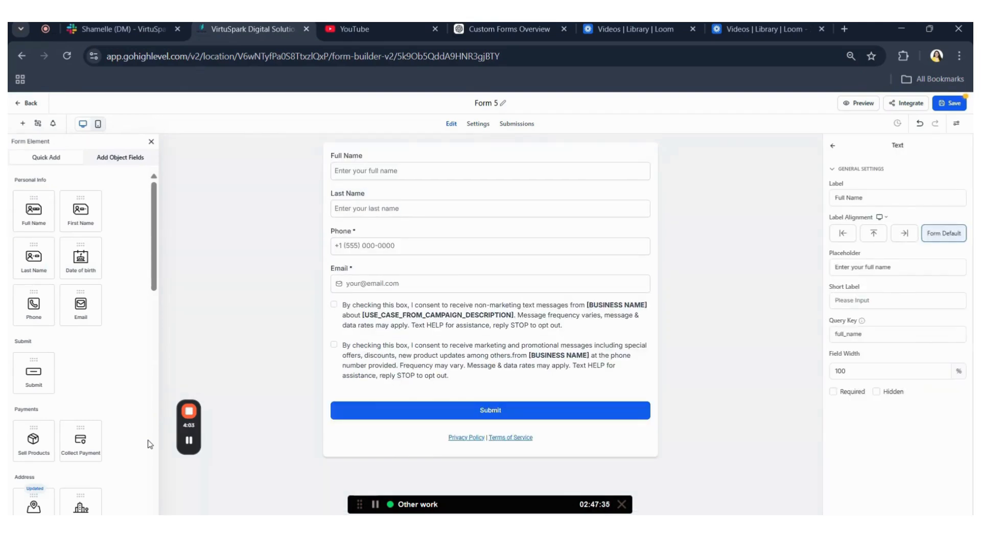
click(644, 197)
click(646, 189)
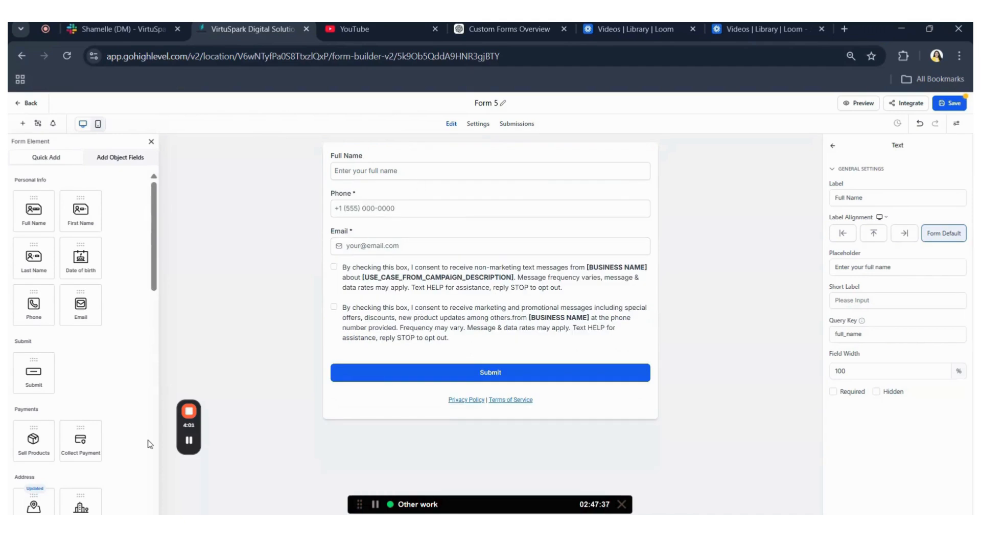
Step: Add a Date of birth field between Full Name and Phone
drag(81, 257, 385, 217)
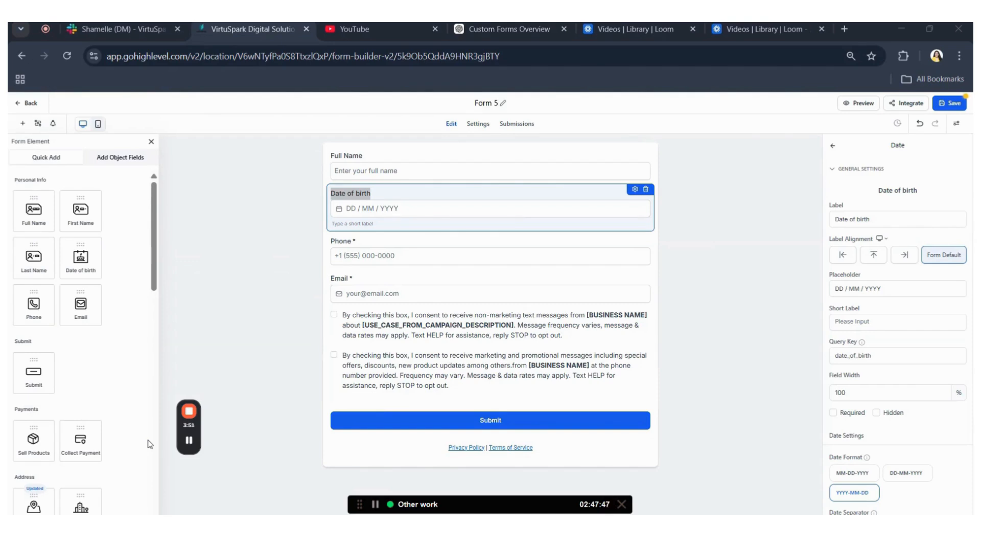
click(194, 305)
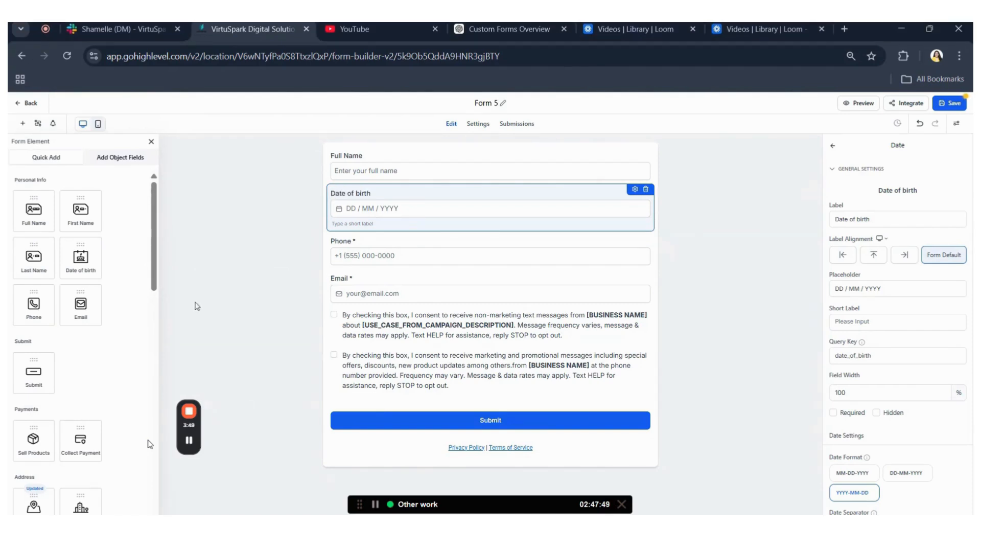
click(70, 309)
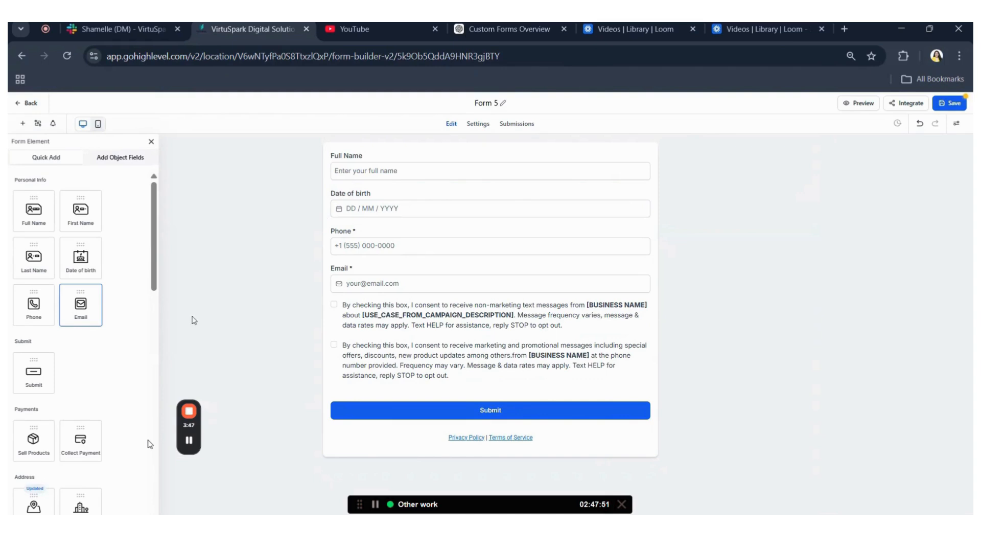
Step: Add a Collect Payment element between Phone and Email and give it an extra suggested amount of 99
drag(72, 437, 648, 285)
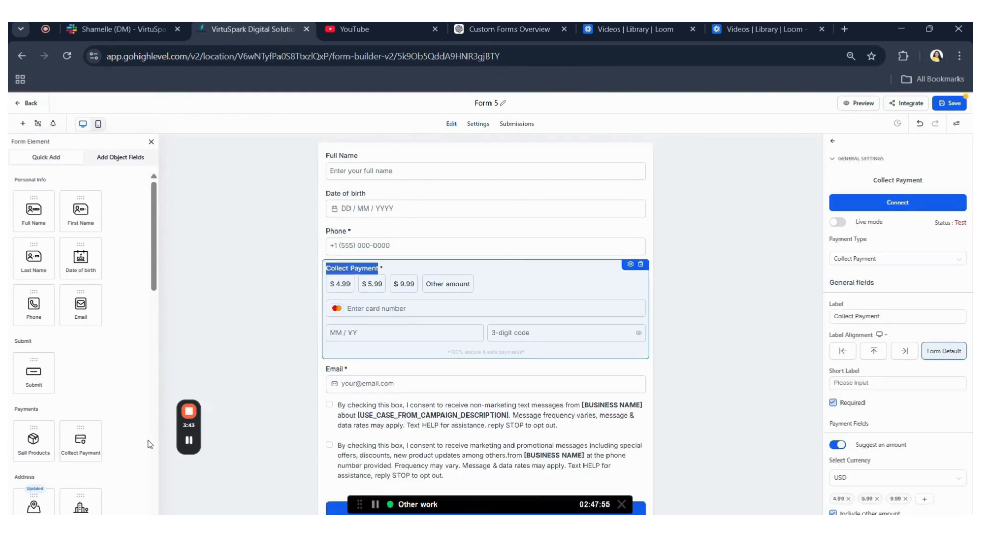
scroll(869, 307, down, 4)
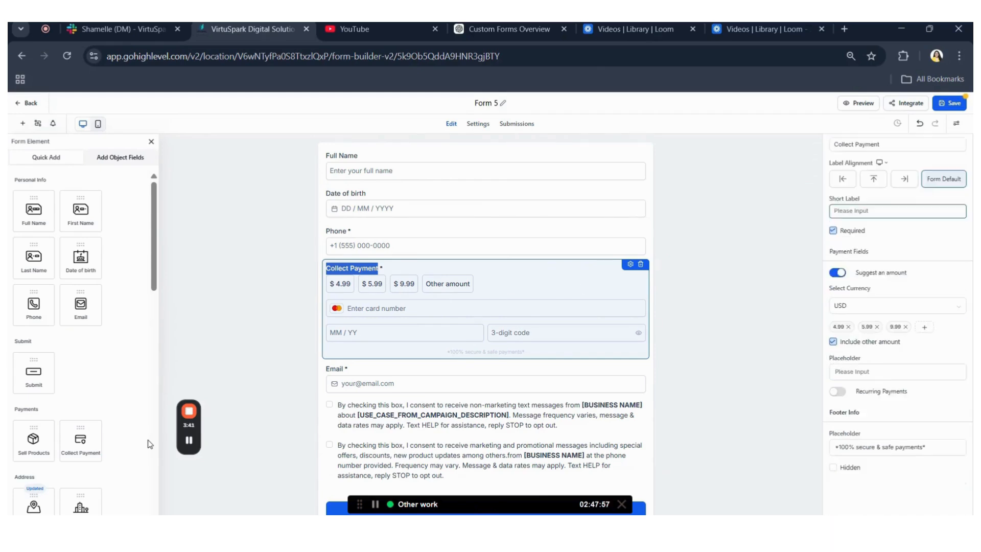
click(928, 318)
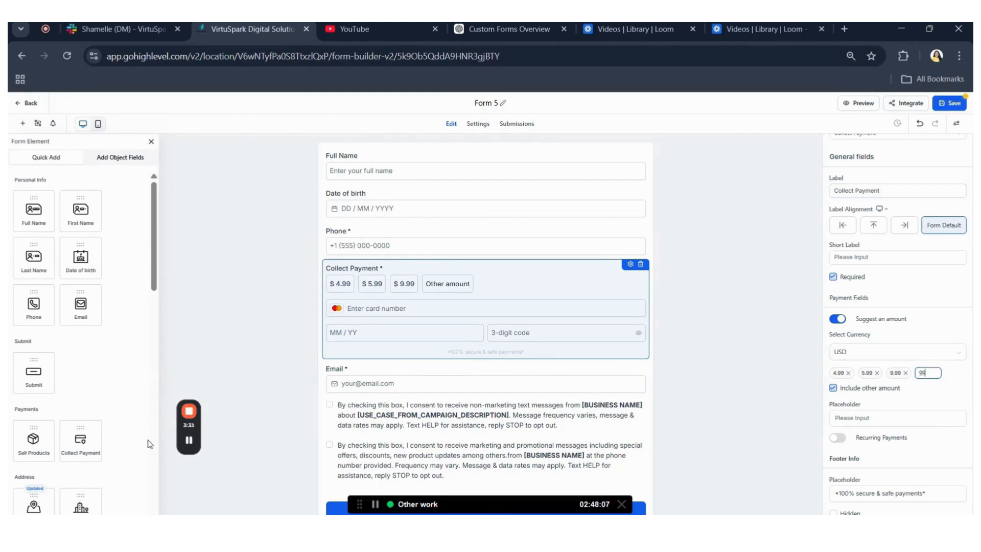
key(Tab)
click(759, 390)
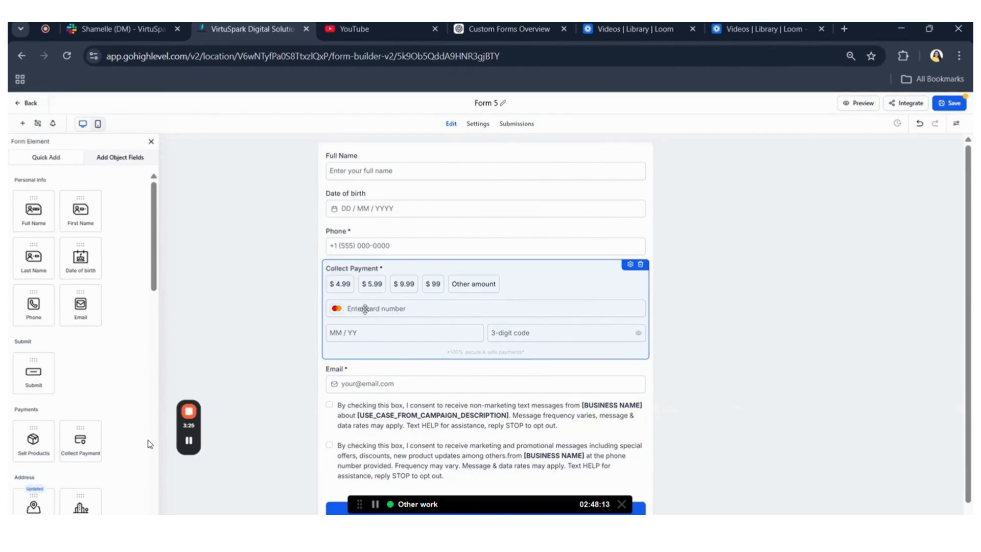
Step: Add a Rating element between the Collect Payment element and the Email field
scroll(411, 308, down, 1)
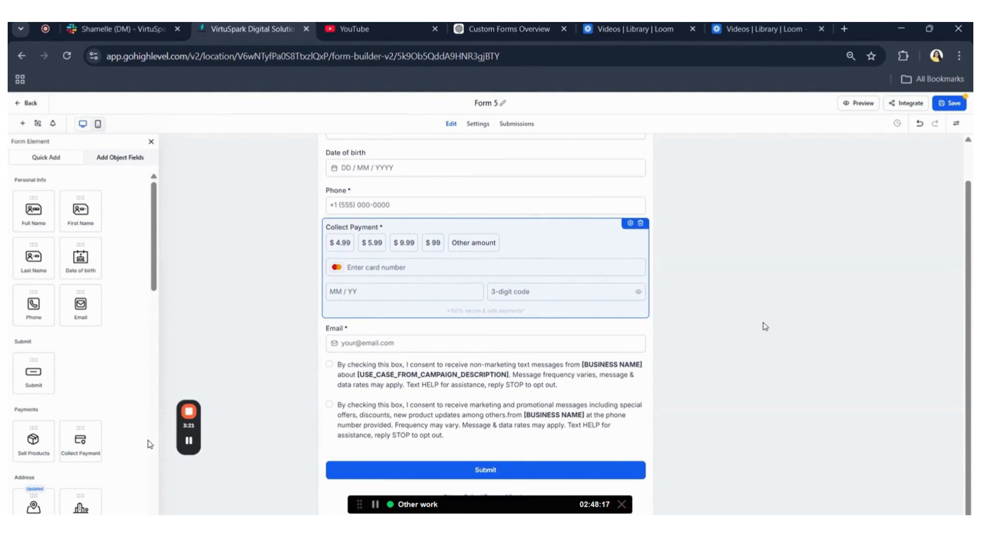
scroll(514, 271, up, 1)
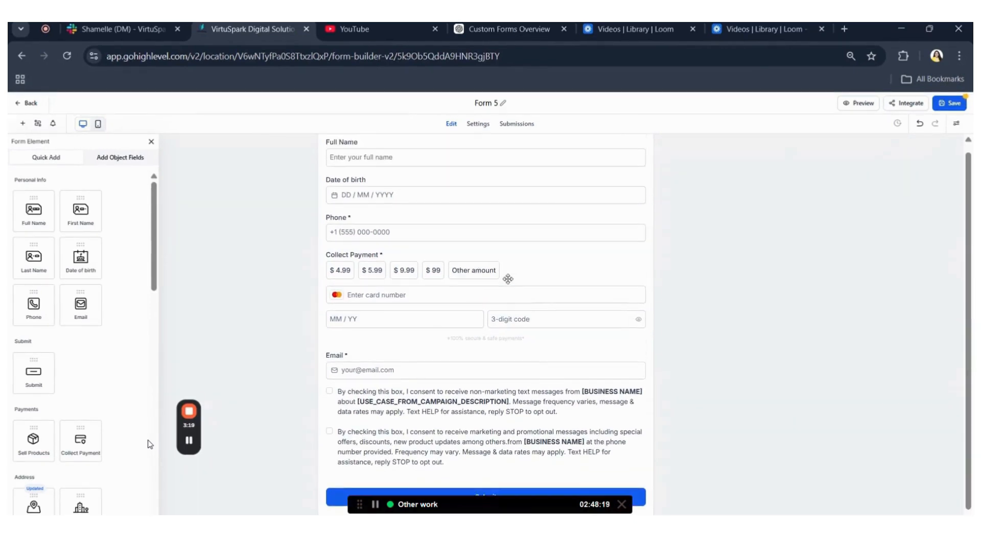
scroll(150, 444, down, 8)
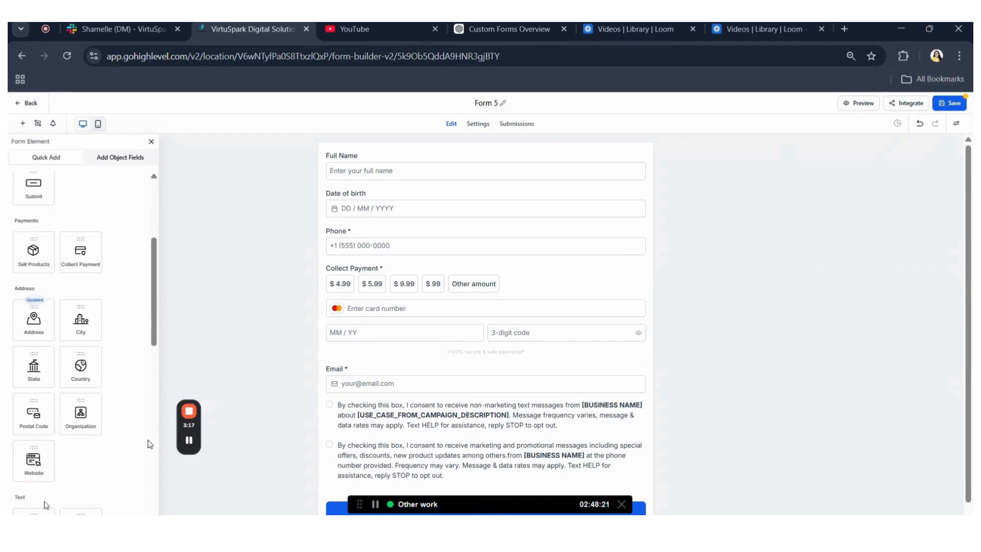
scroll(149, 444, down, 6)
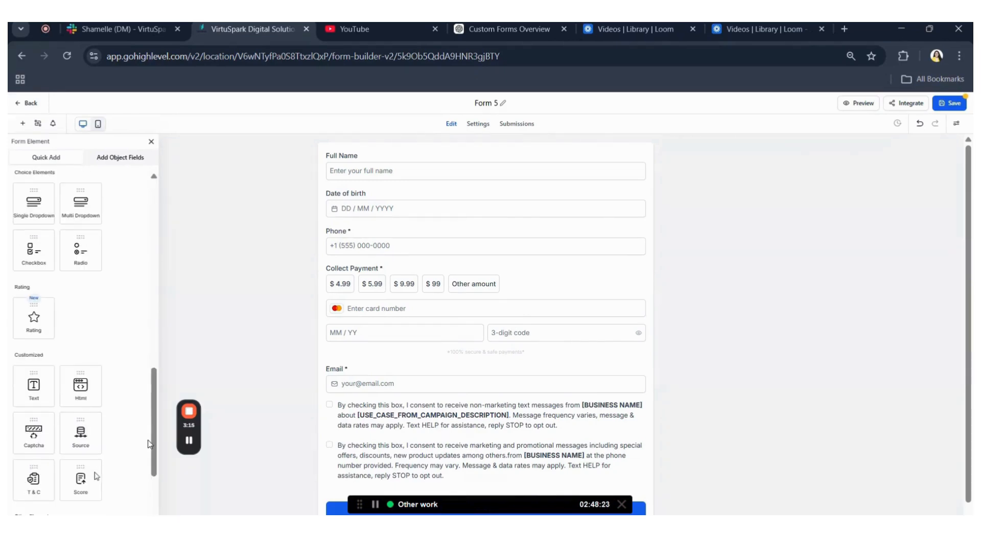
drag(23, 202, 348, 404)
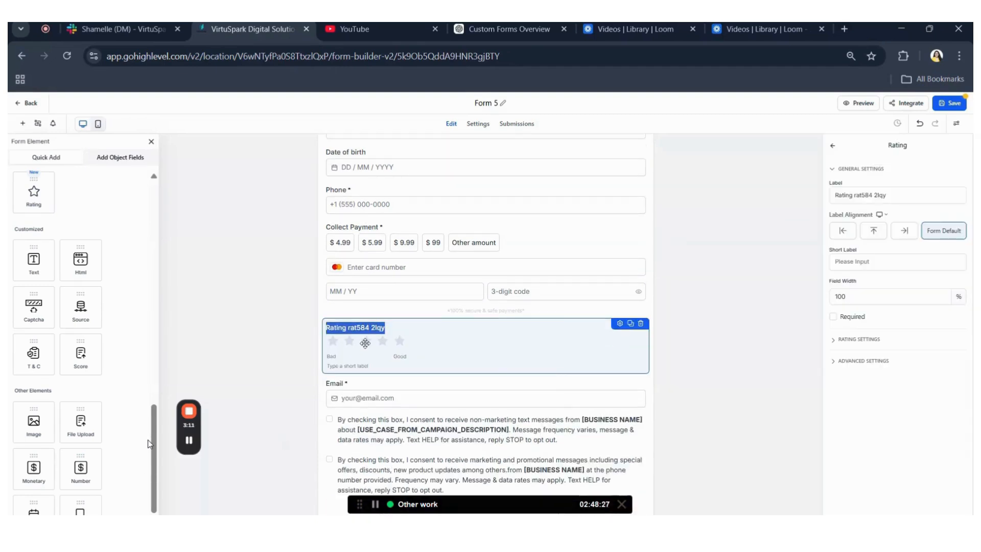
Step: Add a Signature field between the Email field and the consent checkboxes
scroll(125, 401, down, 1)
drag(33, 321, 566, 465)
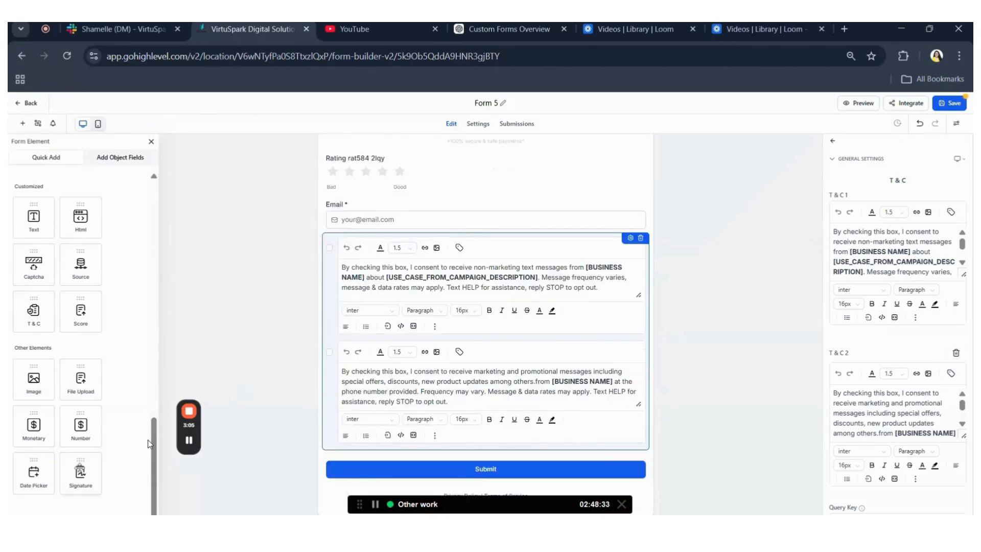
click(80, 468)
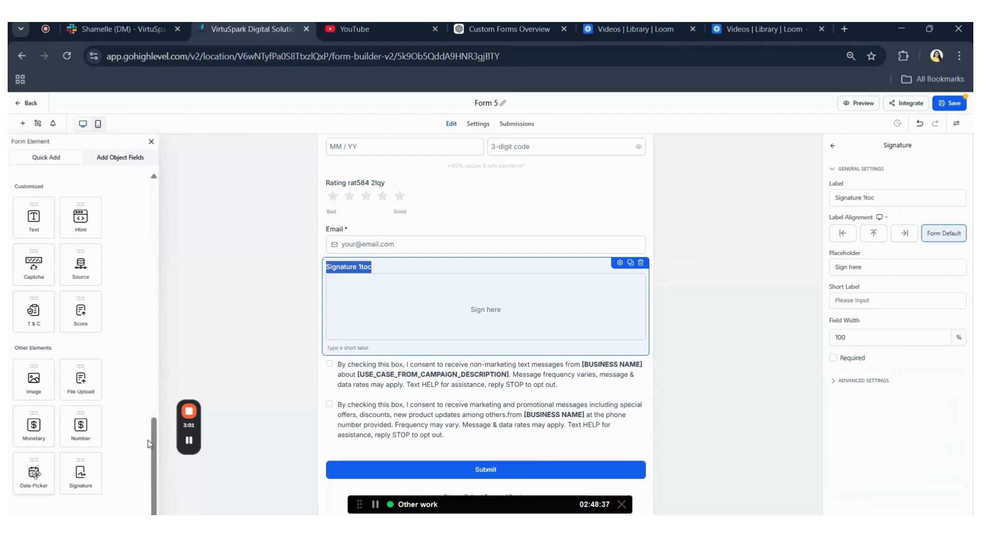
Step: Add a Date Picker below the Signature field and delete it again
mouse_move(33, 473)
mouse_down()
mouse_move(456, 380)
mouse_move(565, 395)
mouse_up()
click(376, 355)
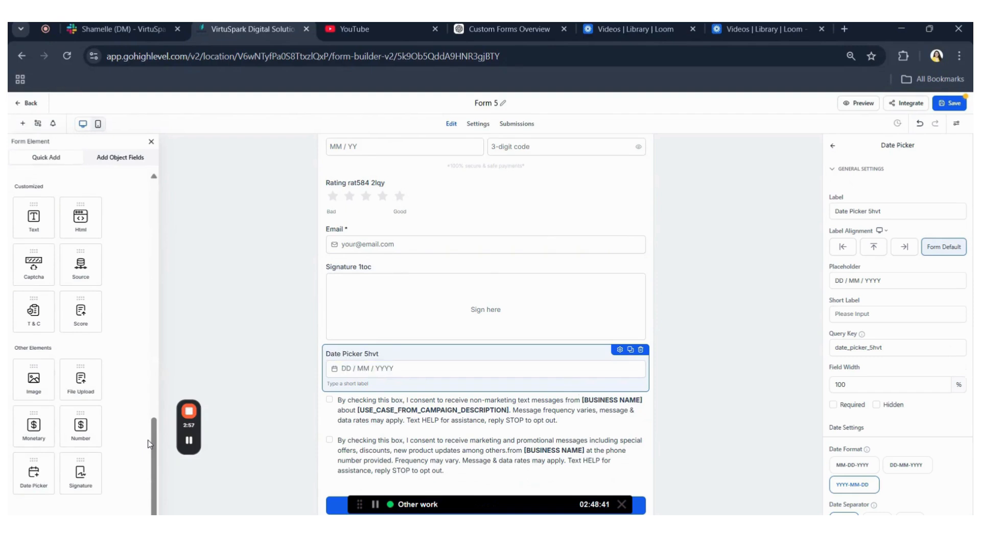
double_click(148, 441)
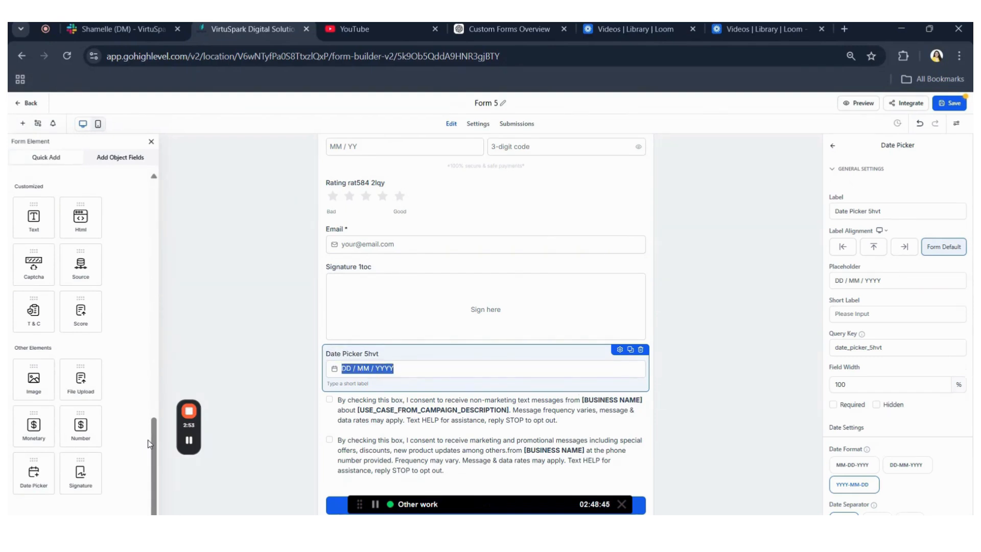
click(148, 444)
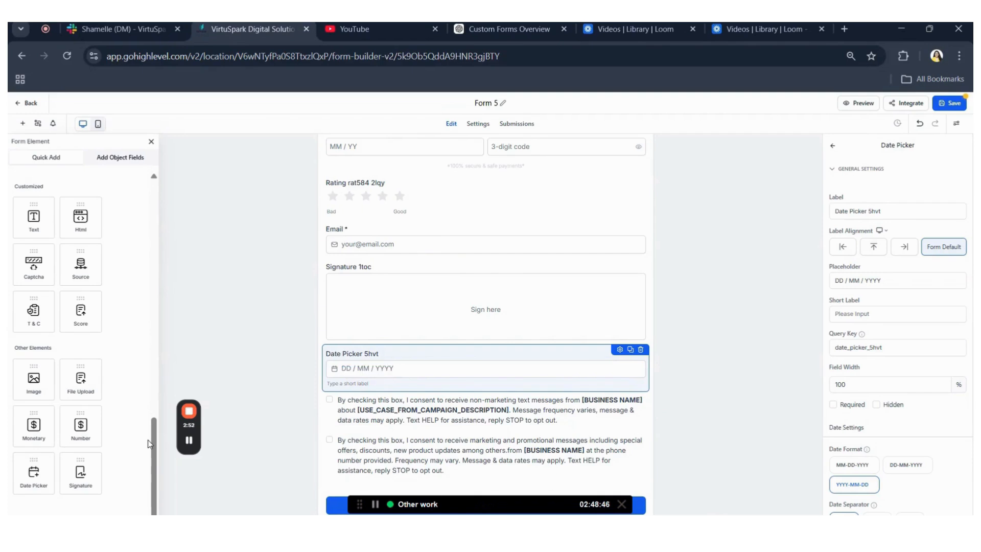
click(641, 350)
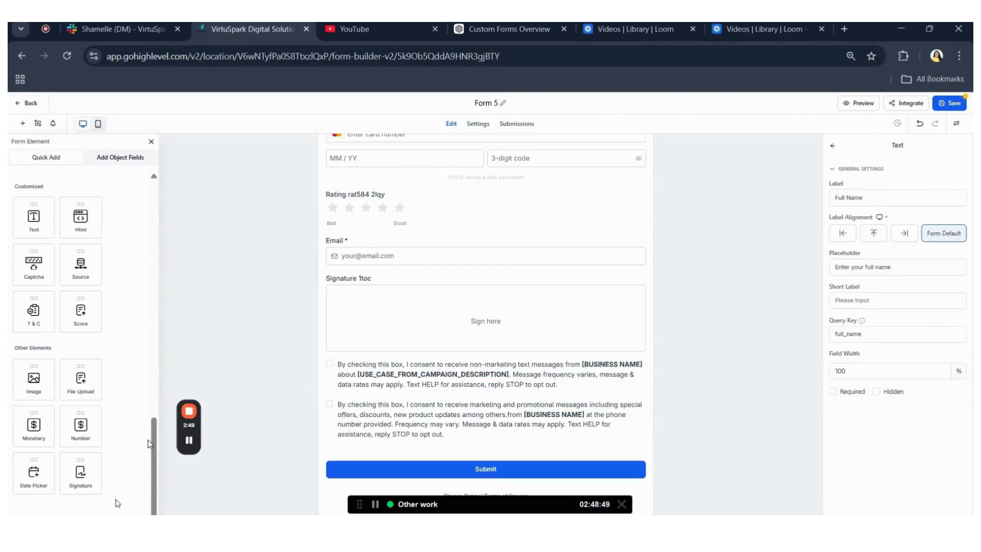
Step: Add a second Signature field below the existing one and delete both Signature fields
drag(82, 476, 622, 324)
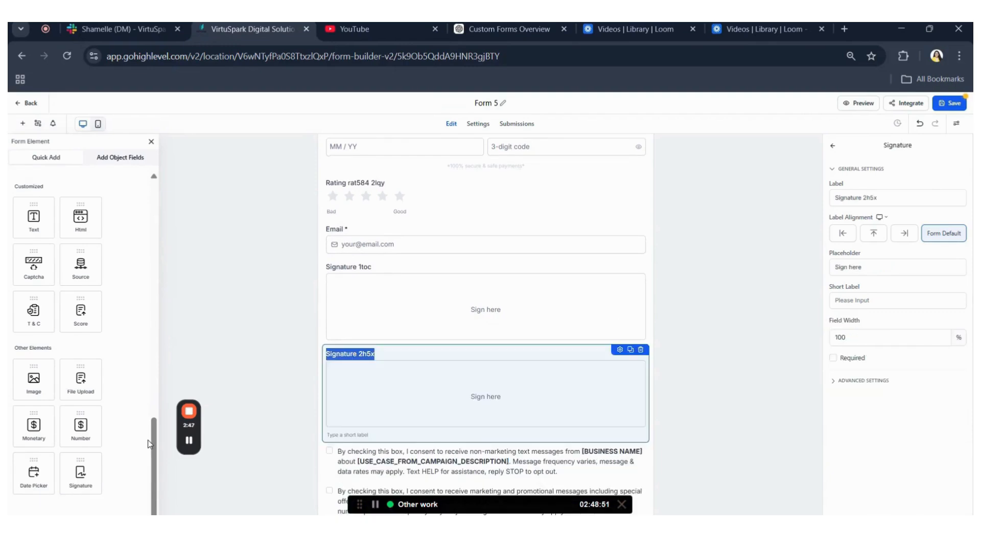
click(634, 312)
click(642, 263)
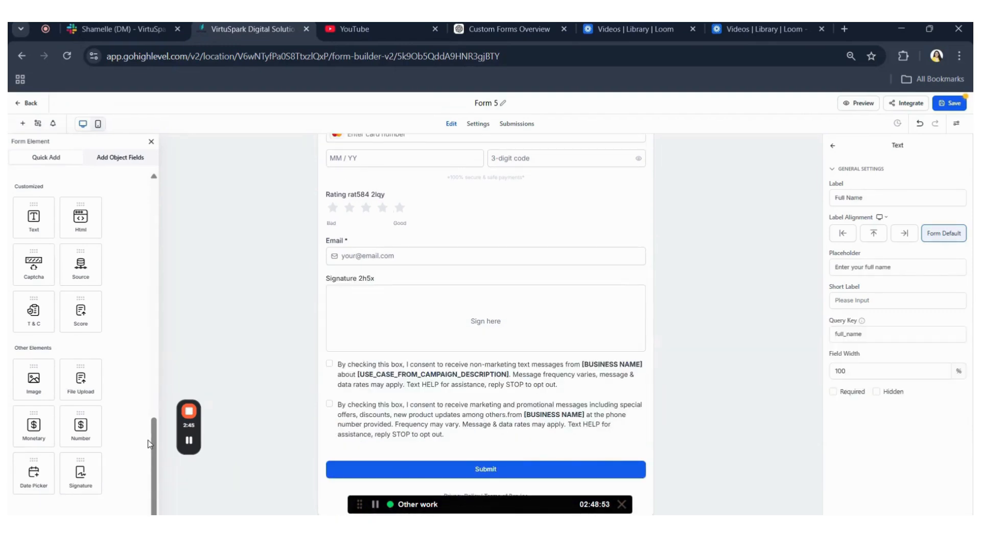
click(632, 284)
click(641, 262)
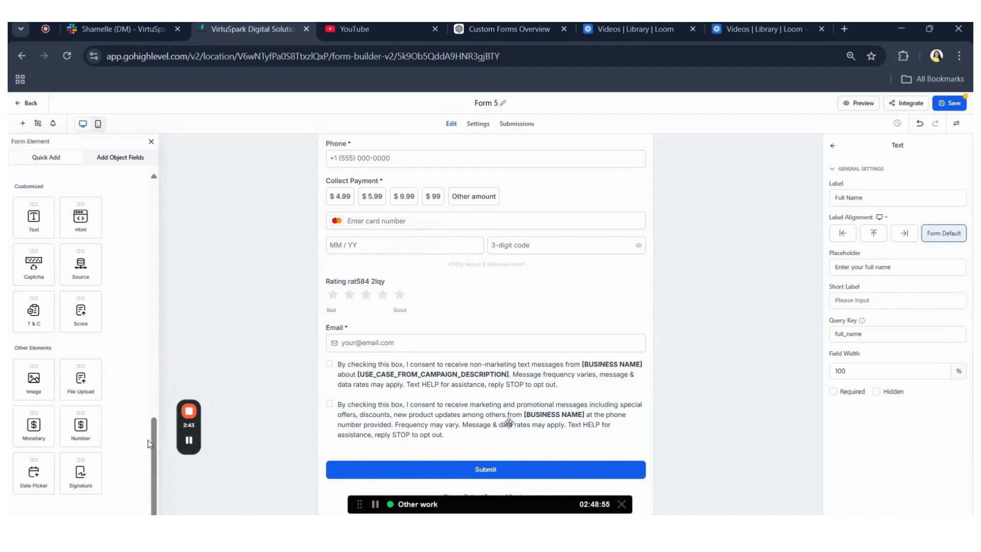
Step: Delete the Date of birth field from the form
scroll(516, 421, up, 3)
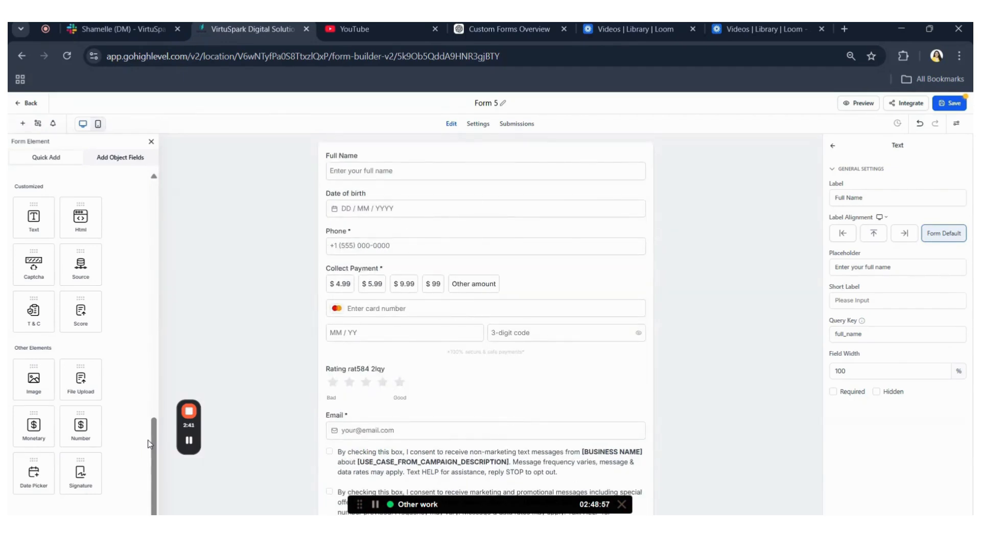
click(477, 197)
click(641, 191)
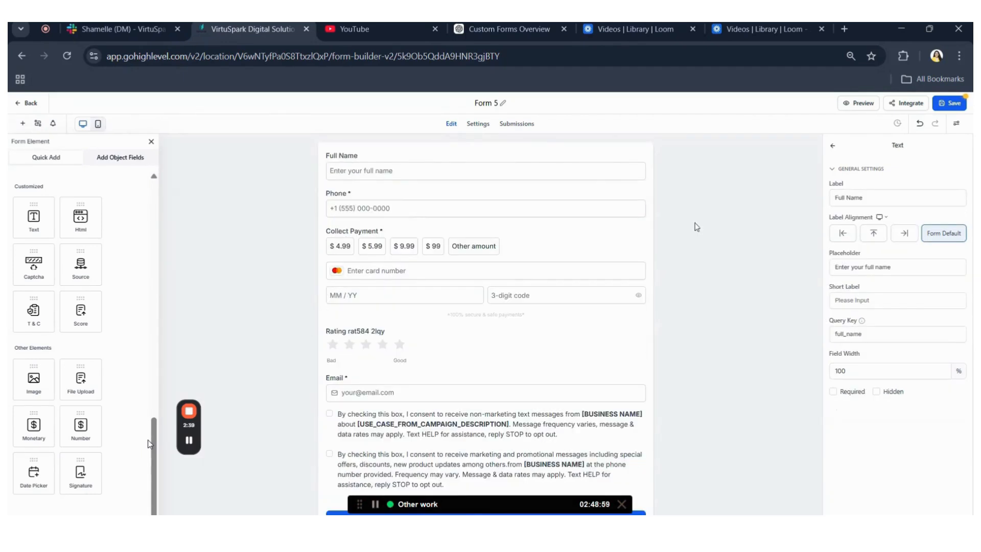
Step: Add a Single Line text field between the Collect Payment element and the Rating element
scroll(491, 398, down, 1)
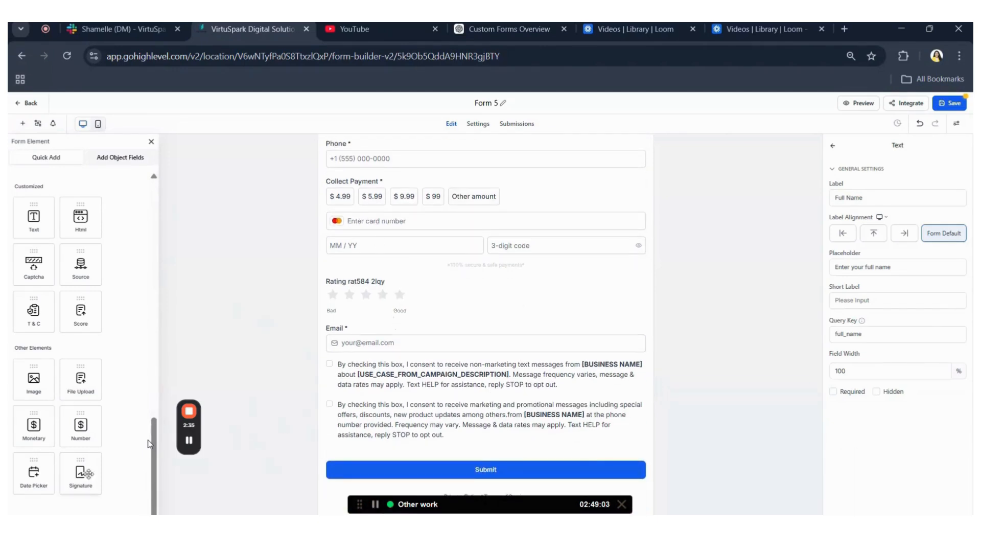
scroll(67, 377, up, 1)
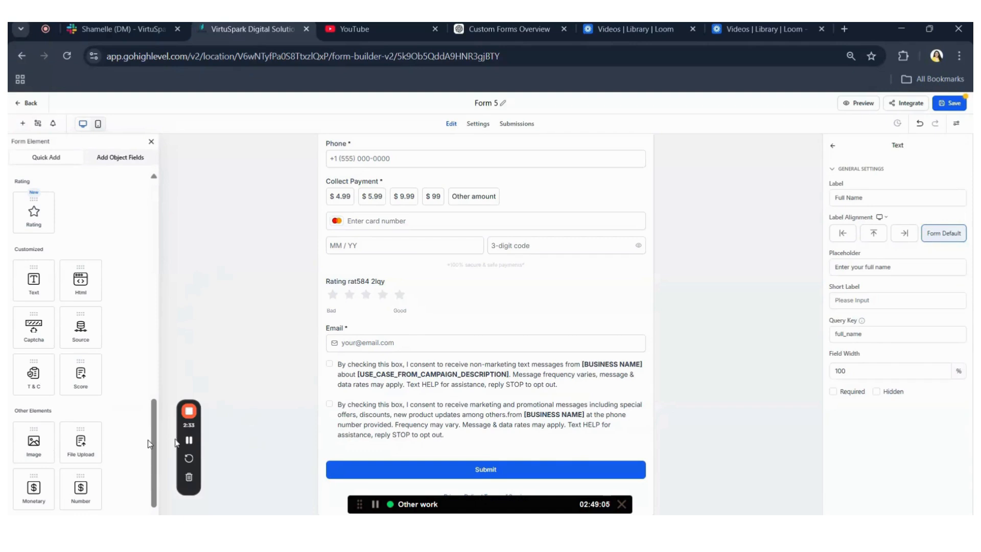
scroll(26, 326, up, 4)
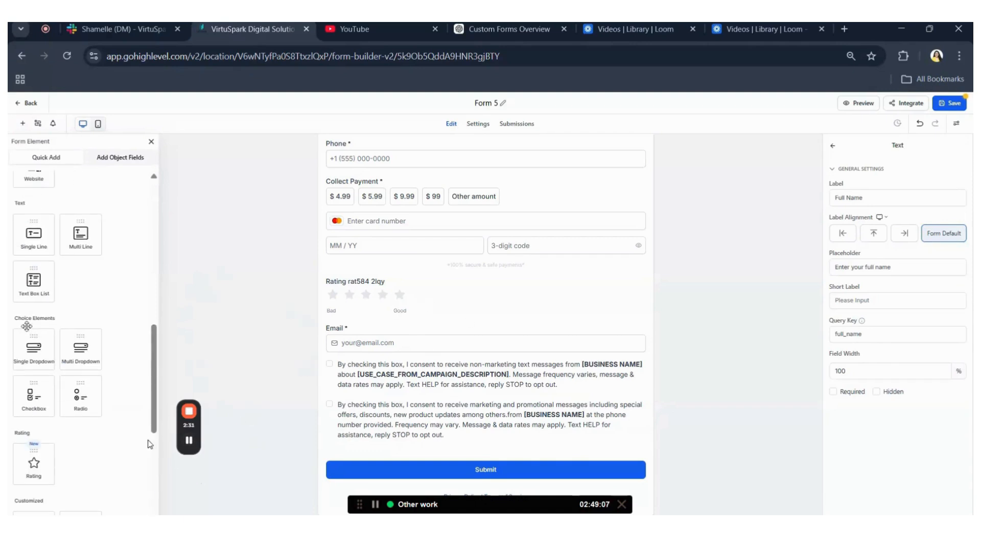
scroll(53, 332, up, 1)
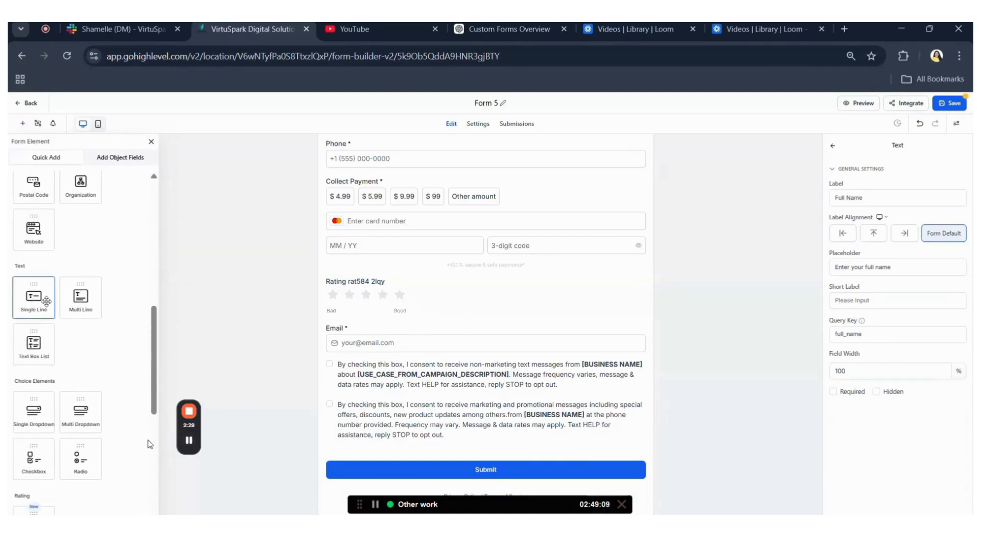
drag(46, 300, 466, 293)
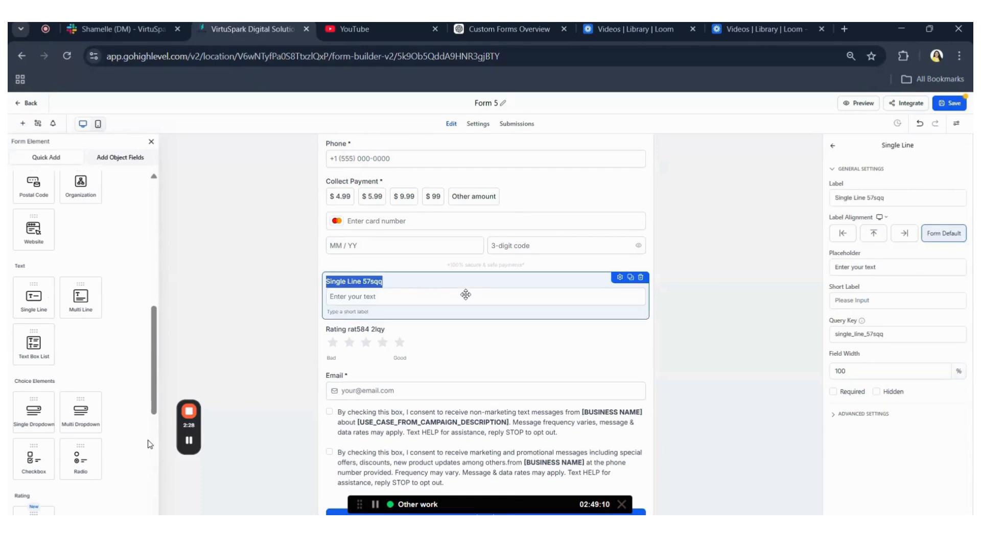
Step: Change the label of the Single Line field below Collect Payment to "What is your favourite color"
click(393, 283)
drag(401, 293, 330, 297)
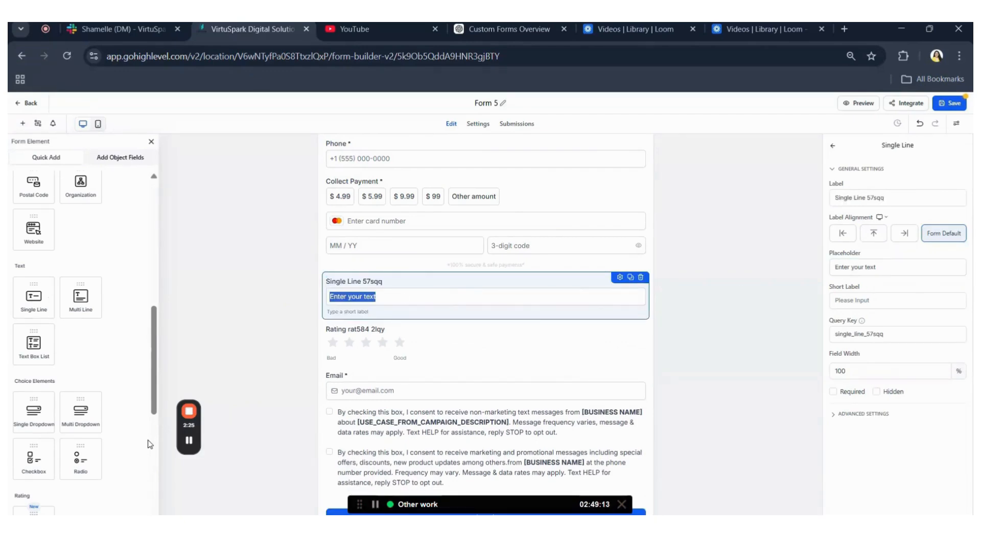
drag(383, 282, 326, 282)
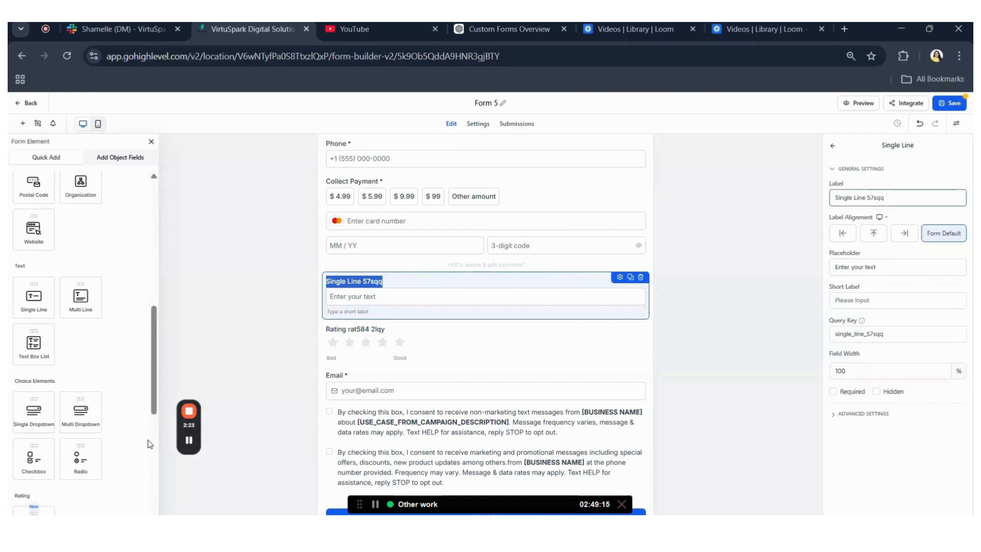
drag(892, 198, 770, 185)
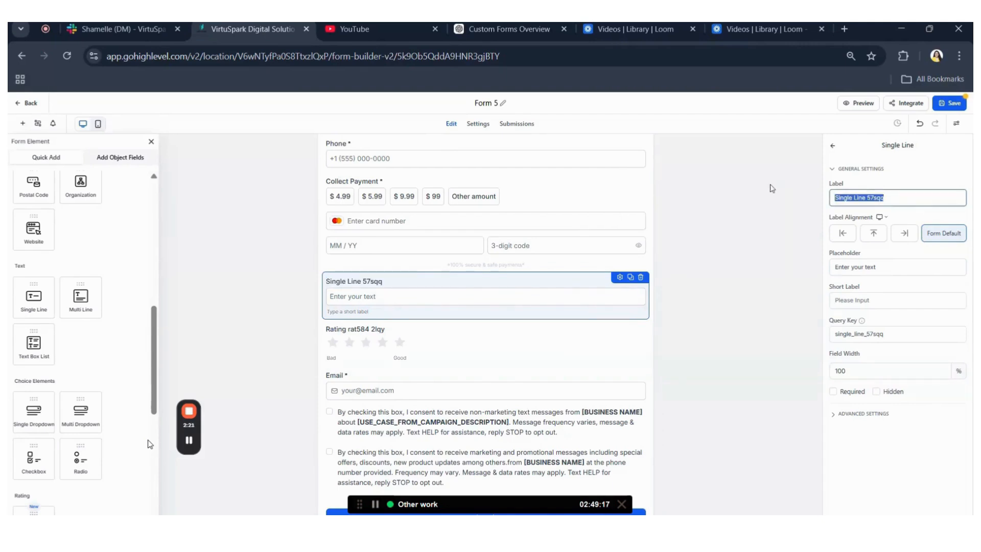
text(What is yo)
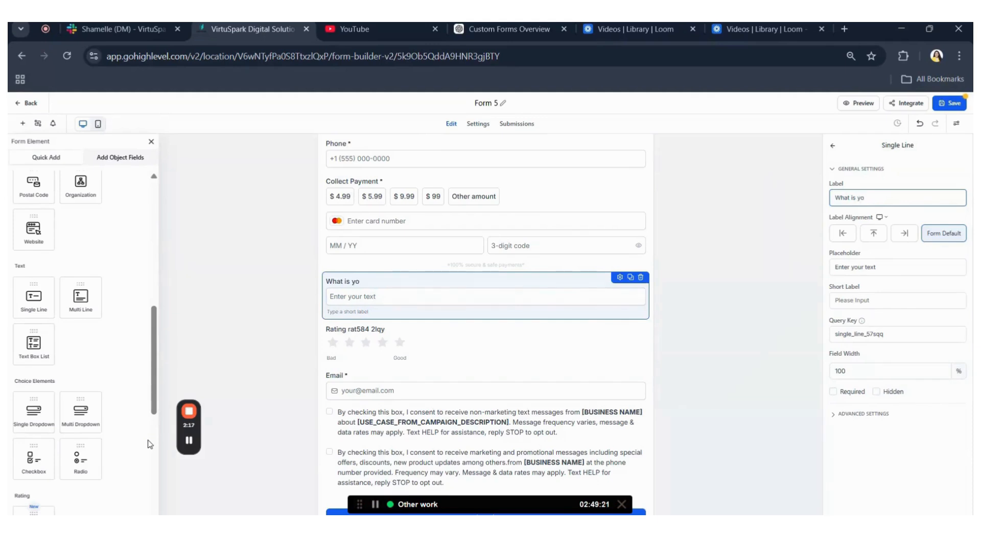
text(ur favourite color)
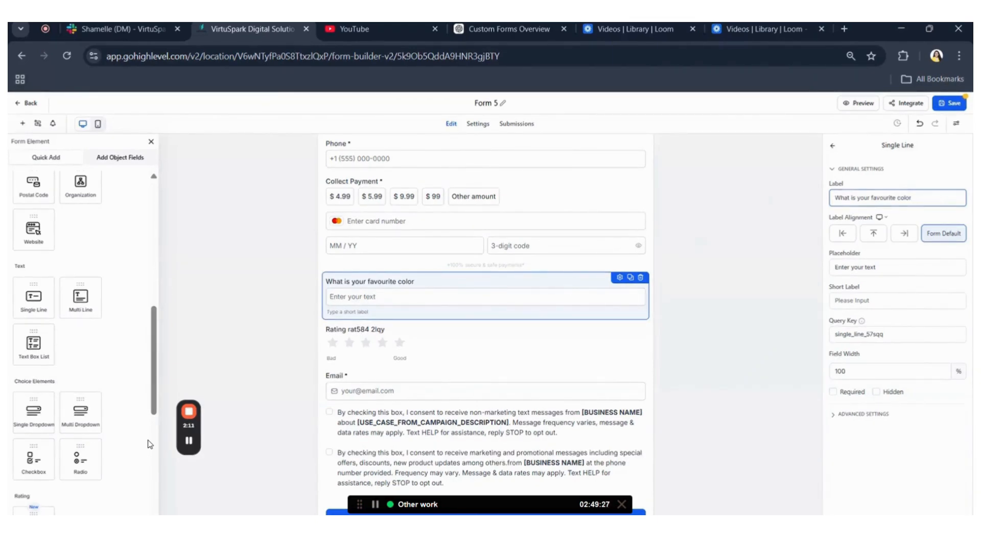
Step: Set the favourite color field's placeholder to "color" and close the field's settings
key(Tab)
text(co)
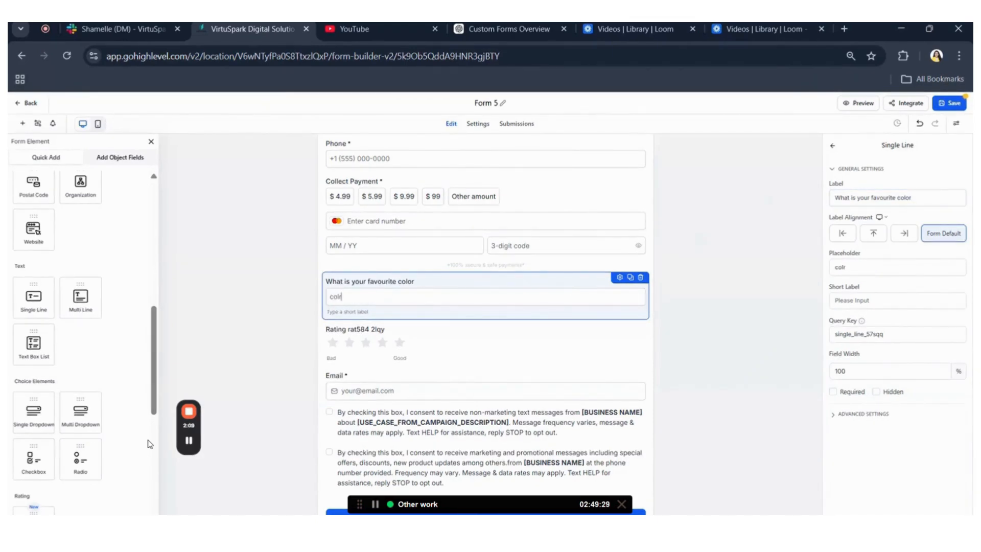
text(lr)
key(BackSpace)
click(856, 334)
click(765, 336)
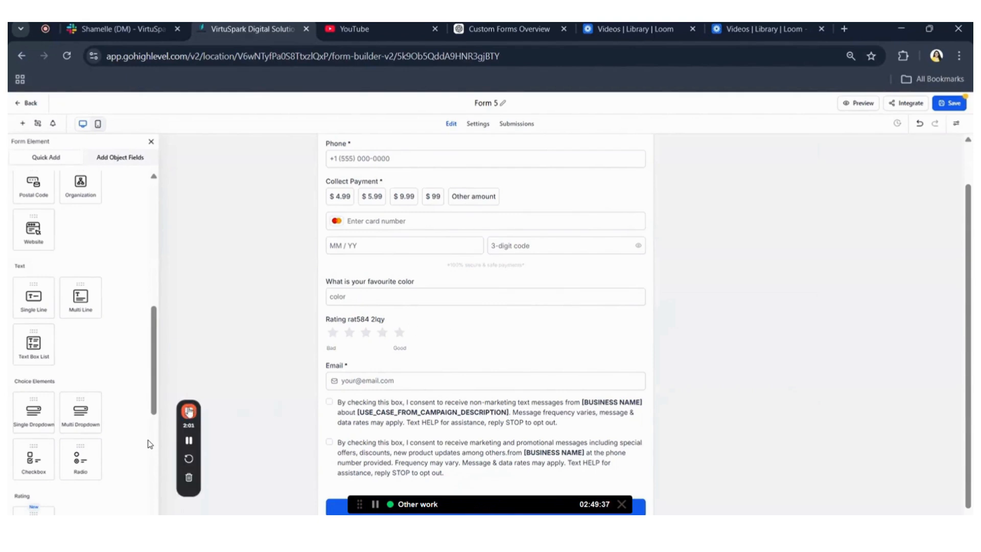
Step: Rename the form from its default title to "Insurance"
scroll(744, 275, up, 1)
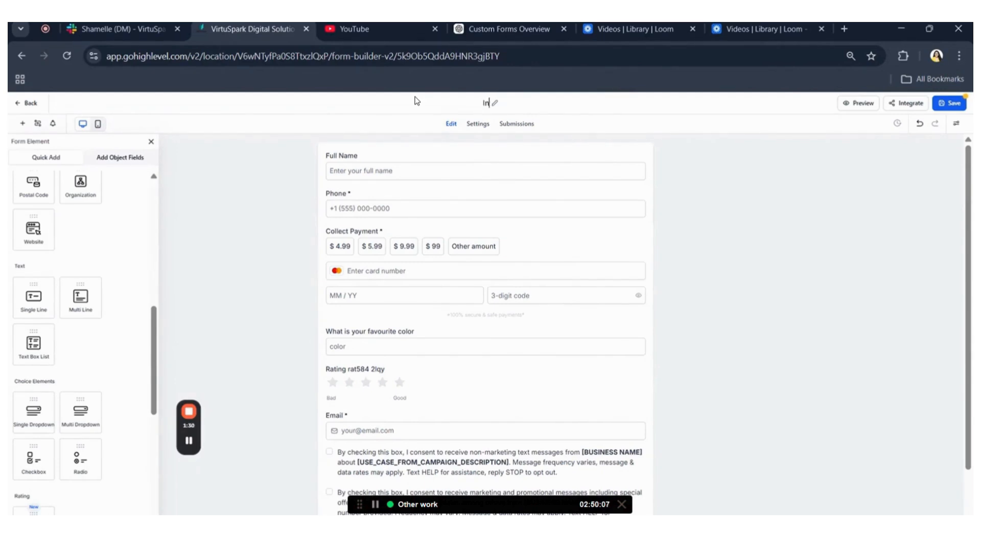
text(nqu)
key(BackSpace)
key(BackSpace)
key(BackSpace)
text(nsurance)
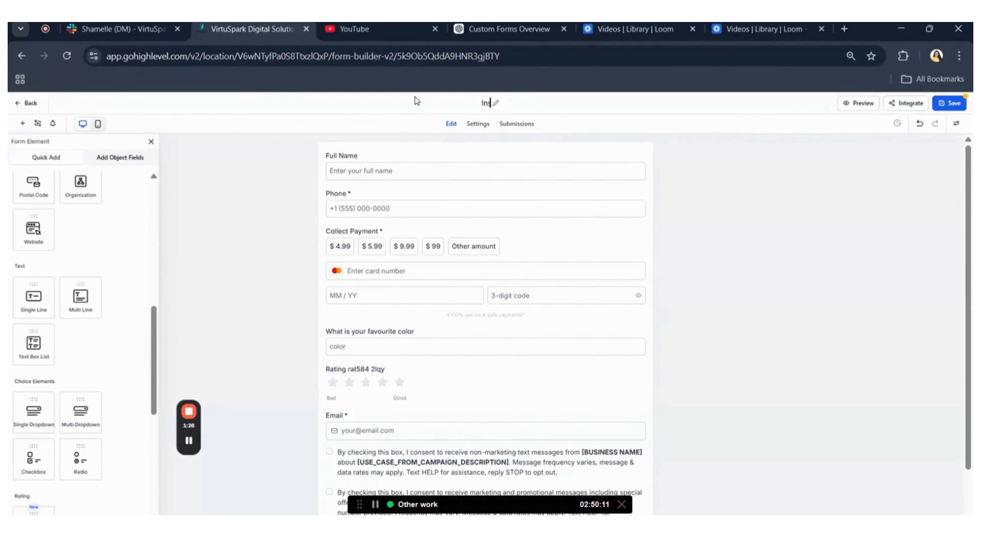